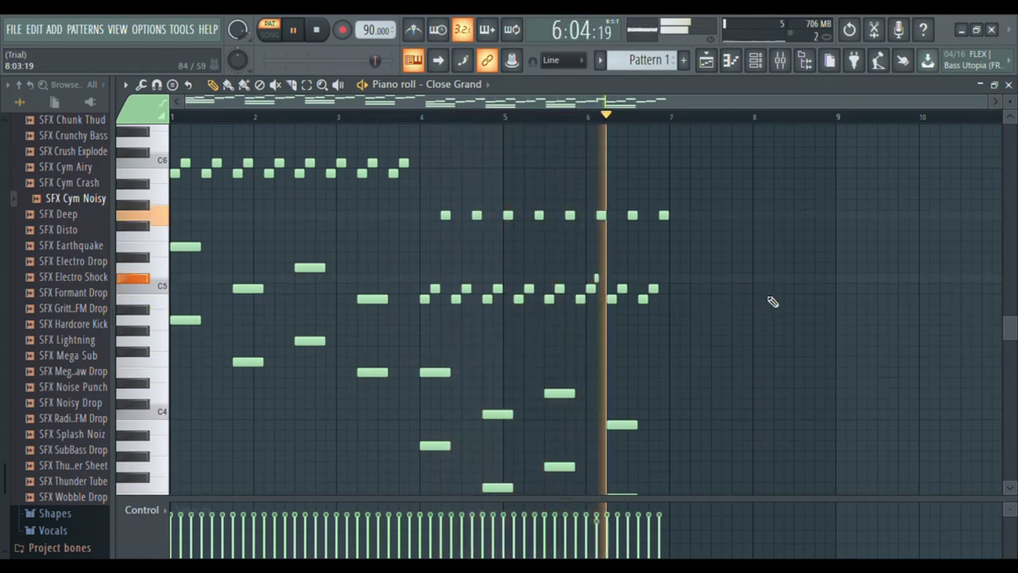
# Stop playback and delete the stray short C#5 note near the start of bar 6 in Pattern 1's piano roll
pyautogui.scroll(-2, 733, 307)
pyautogui.press('space')
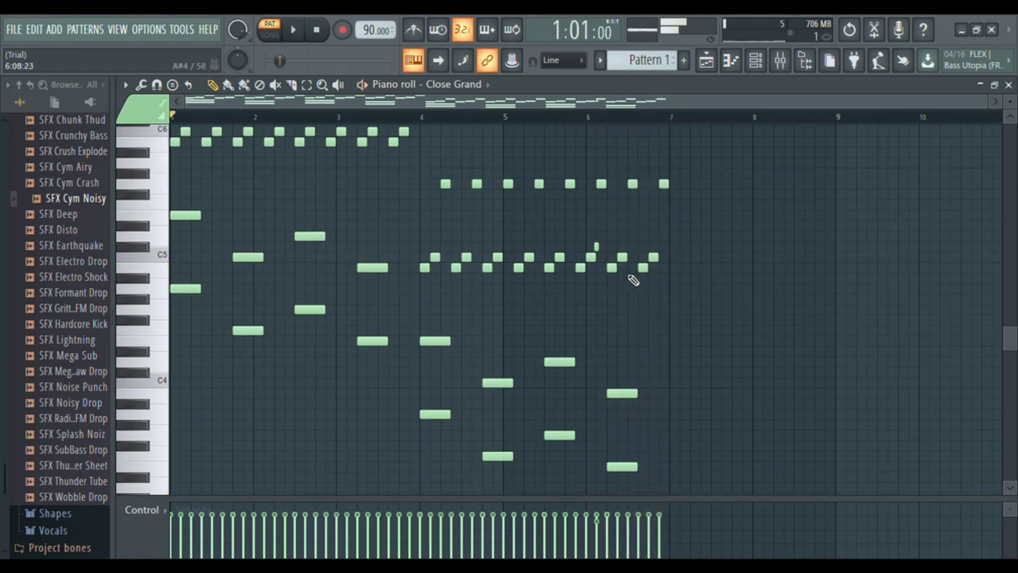
pyautogui.keyDown('ctrl'); pyautogui.scroll(5, 632, 278); pyautogui.keyUp('ctrl')
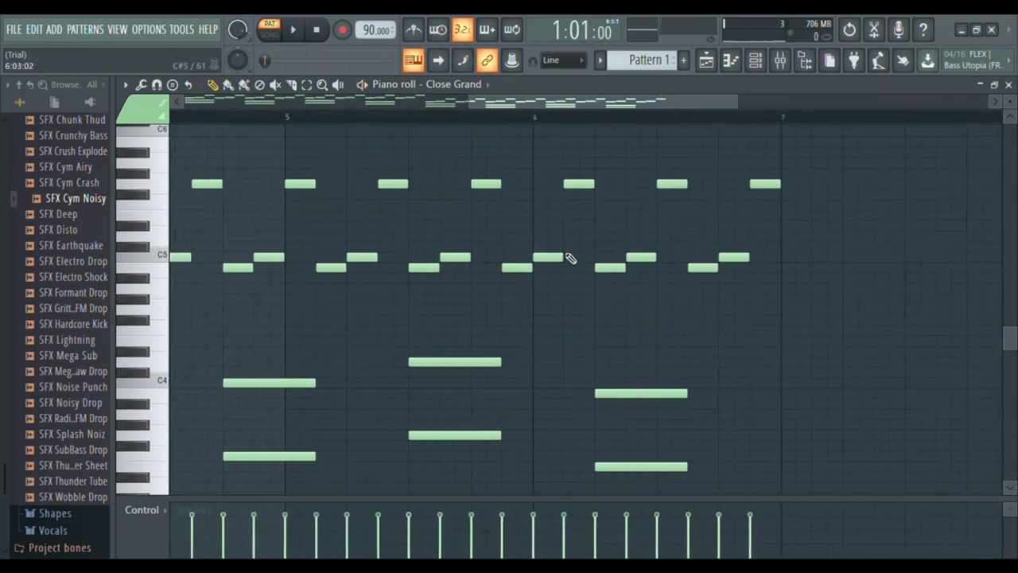
pyautogui.keyDown('ctrl'); pyautogui.scroll(-3, 571, 254); pyautogui.keyUp('ctrl')
# Play Pattern 1 from the beginning to check its notes, and return to the playlist
pyautogui.scroll(2, 565, 281)
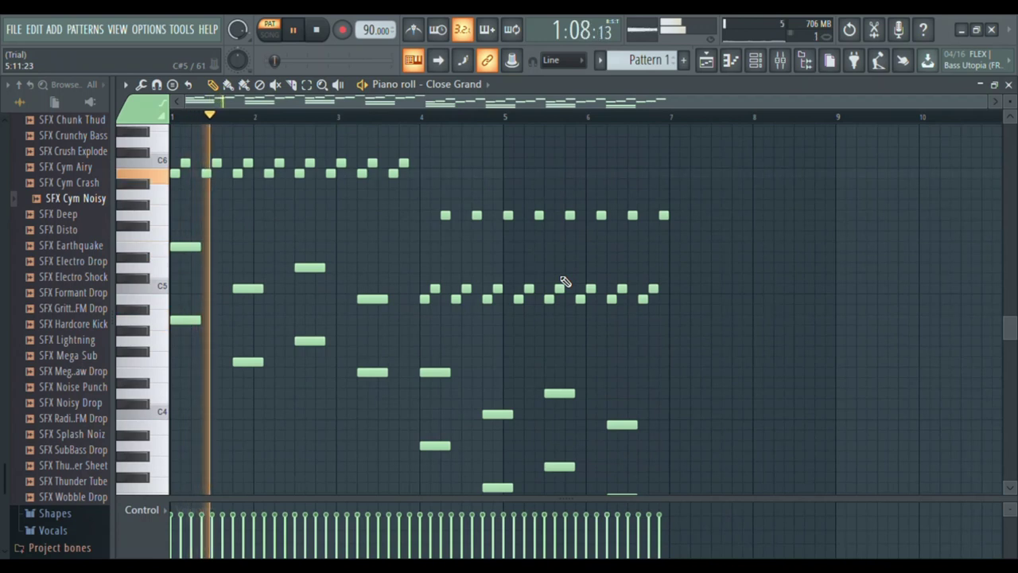
pyautogui.scroll(-2, 565, 281)
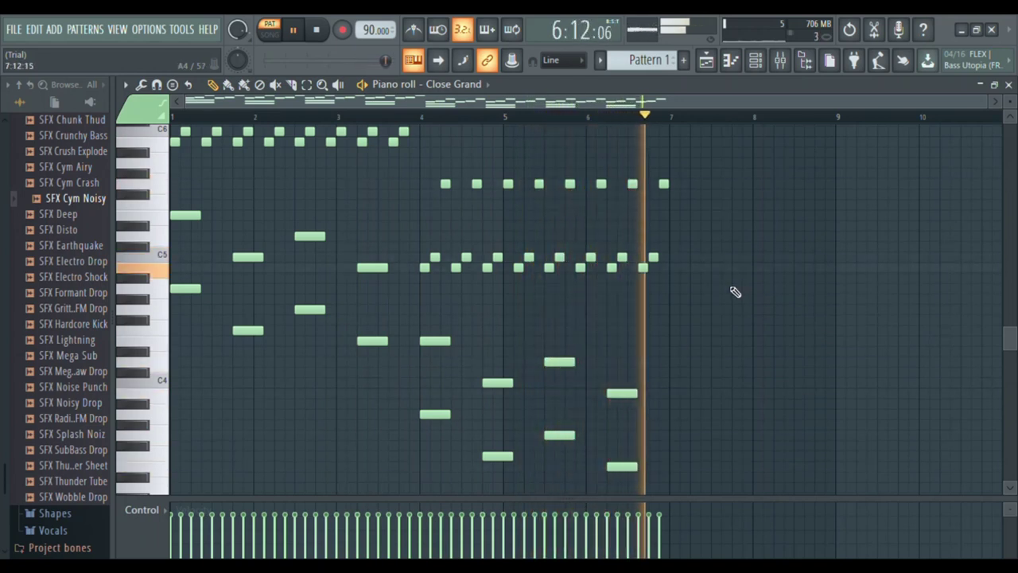
pyautogui.click(705, 71)
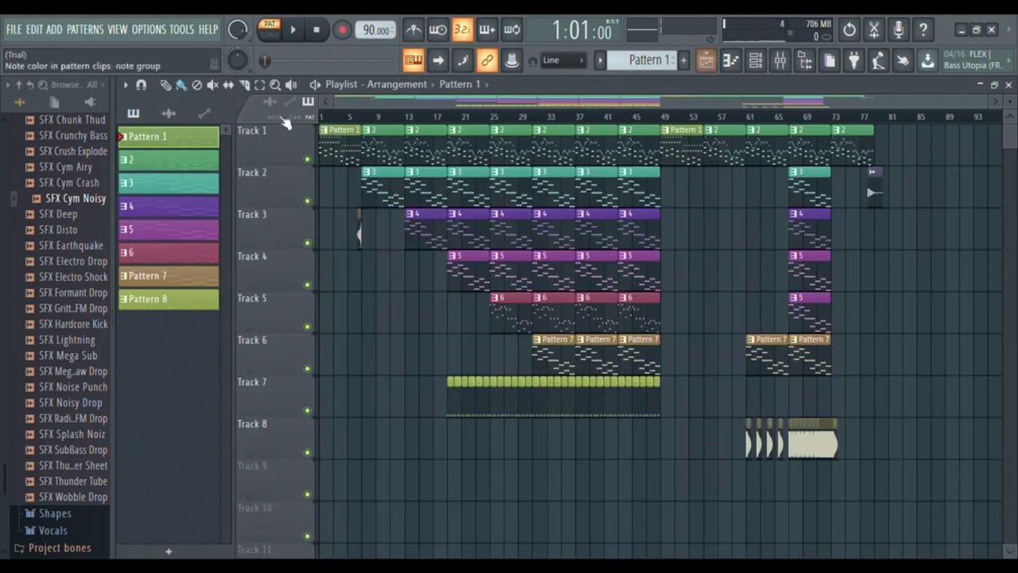
# Open pattern 2 in the piano roll, play it through while viewing its melody notes, and return to the playlist
pyautogui.doubleClick(174, 165)
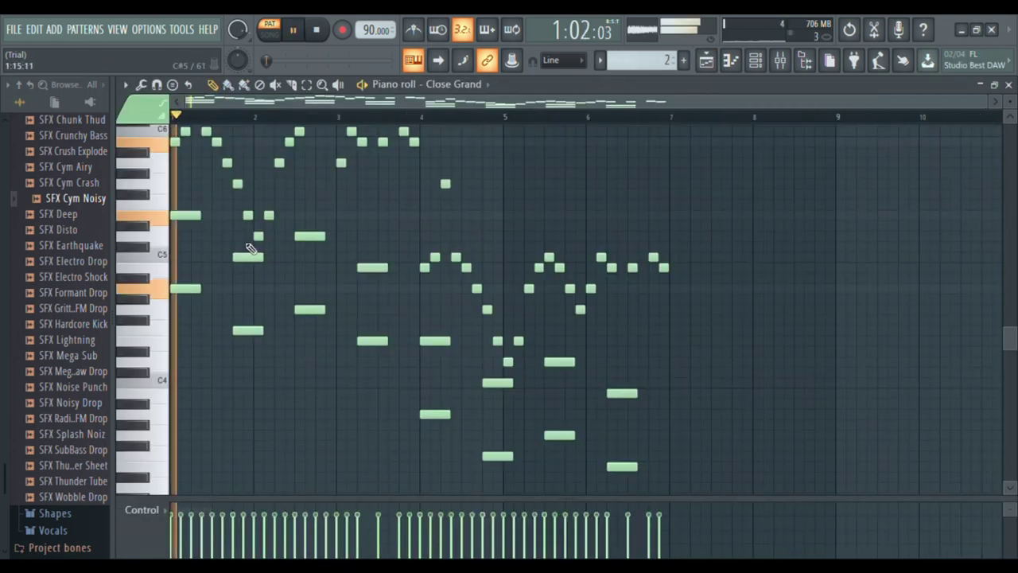
pyautogui.scroll(1, 248, 246)
pyautogui.scroll(2, 285, 249)
pyautogui.scroll(-2, 307, 240)
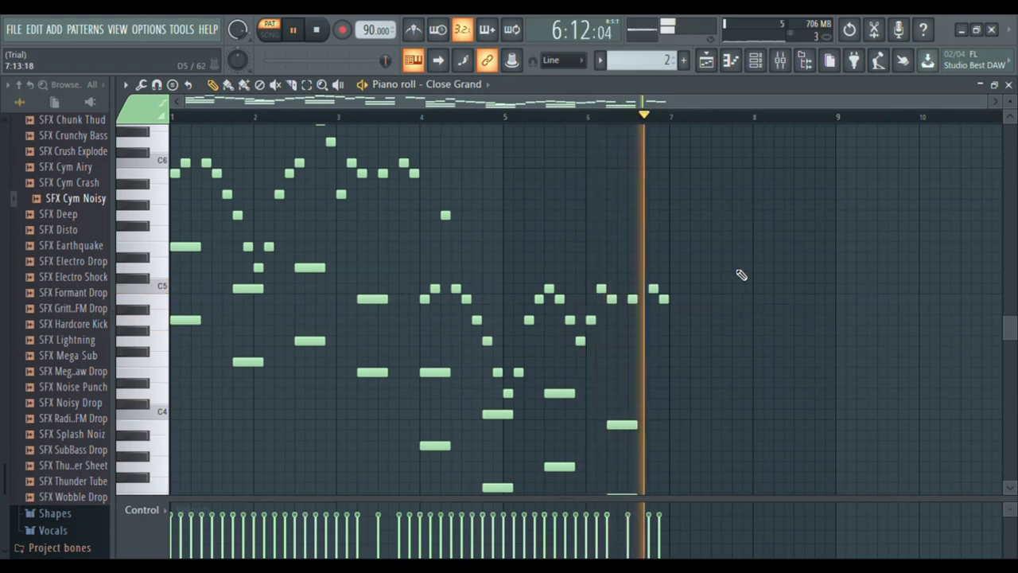
pyautogui.click(707, 62)
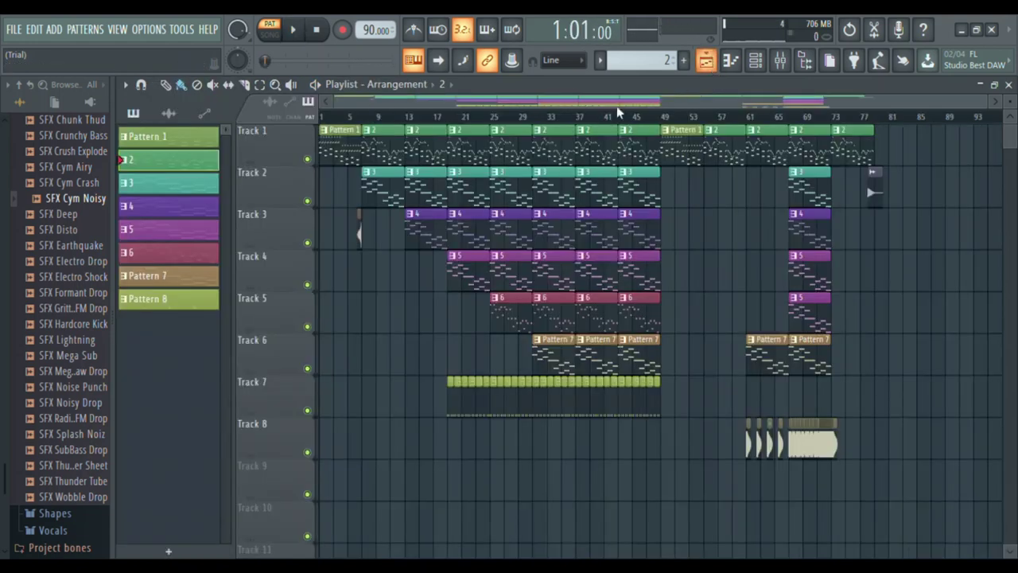
# Open pattern 3 in the piano roll, play its repeated chord notes through, and return to the playlist
pyautogui.doubleClick(167, 190)
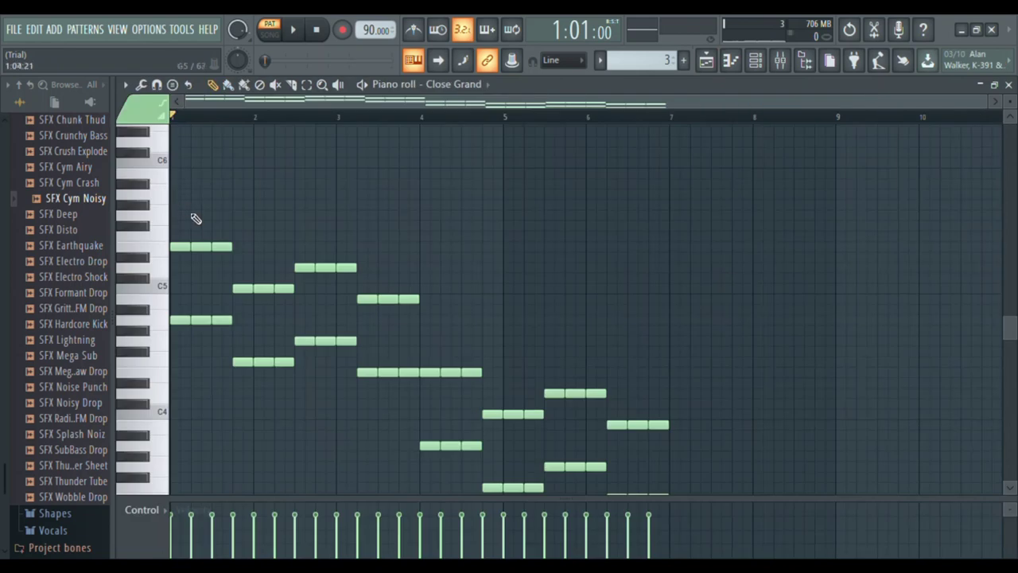
pyautogui.scroll(-3, 235, 243)
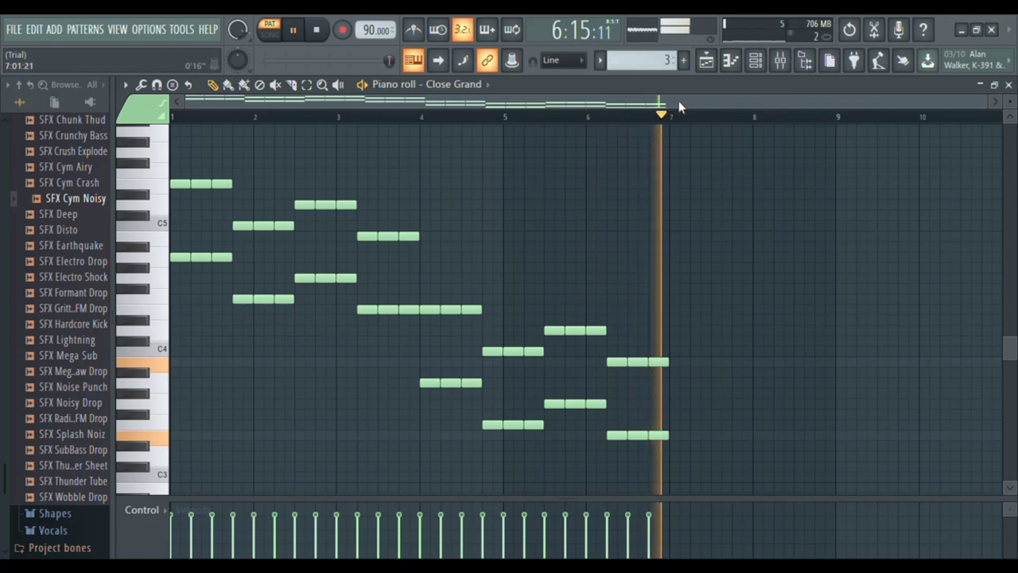
pyautogui.click(704, 72)
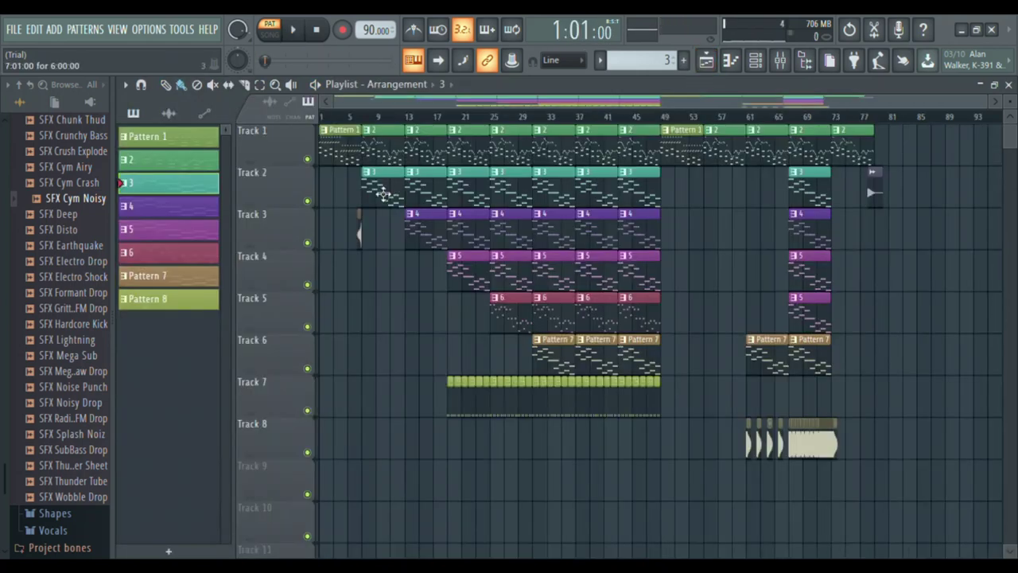
# Open pattern 4 in the piano roll, play it through, stop playback and return to the playlist
pyautogui.doubleClick(196, 208)
pyautogui.press('space')
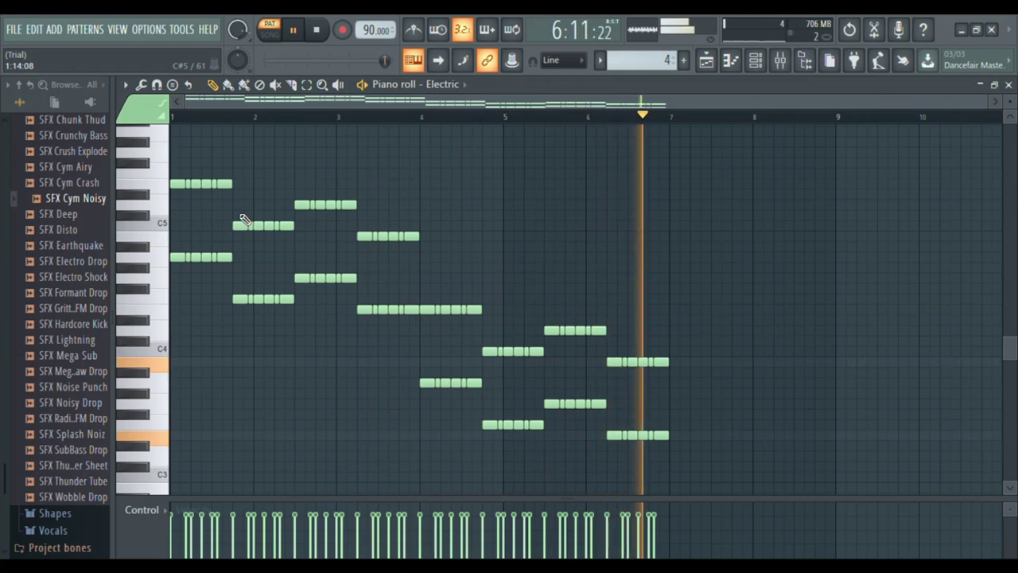
pyautogui.press('space')
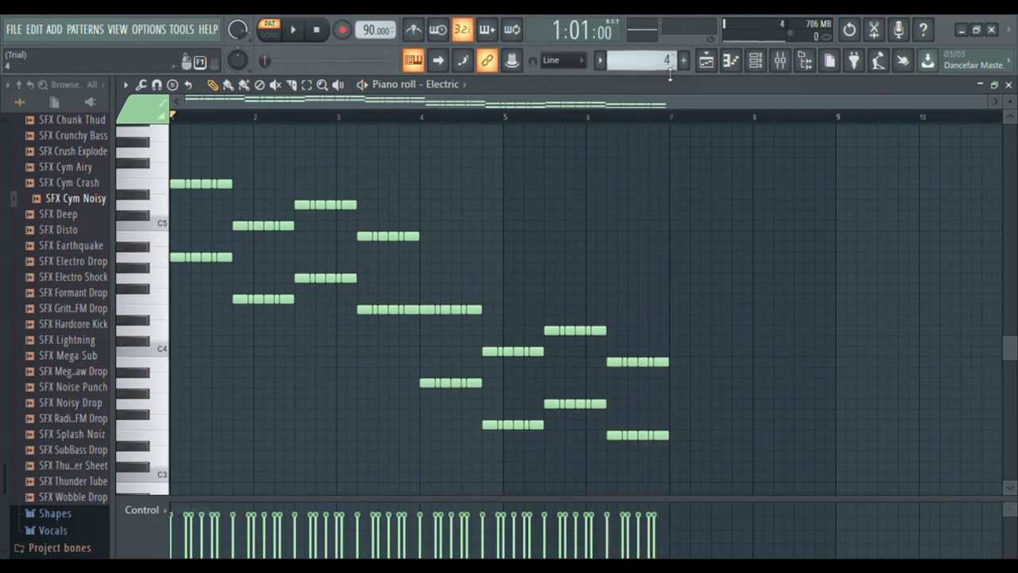
pyautogui.click(708, 62)
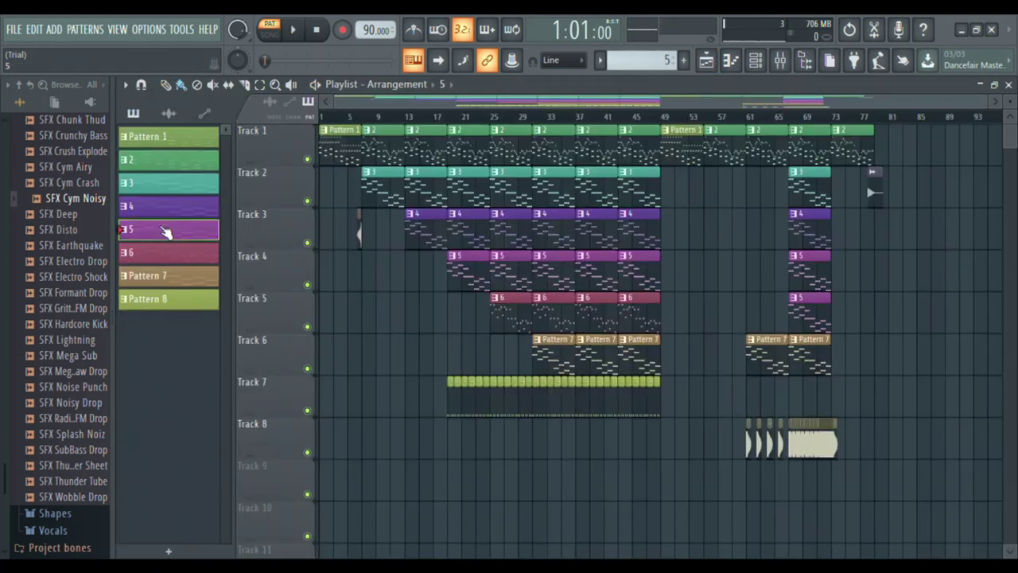
# Play pattern 5 in the piano roll, audition a key above C6 on the keyboard, and return to the playlist
pyautogui.doubleClick(164, 231)
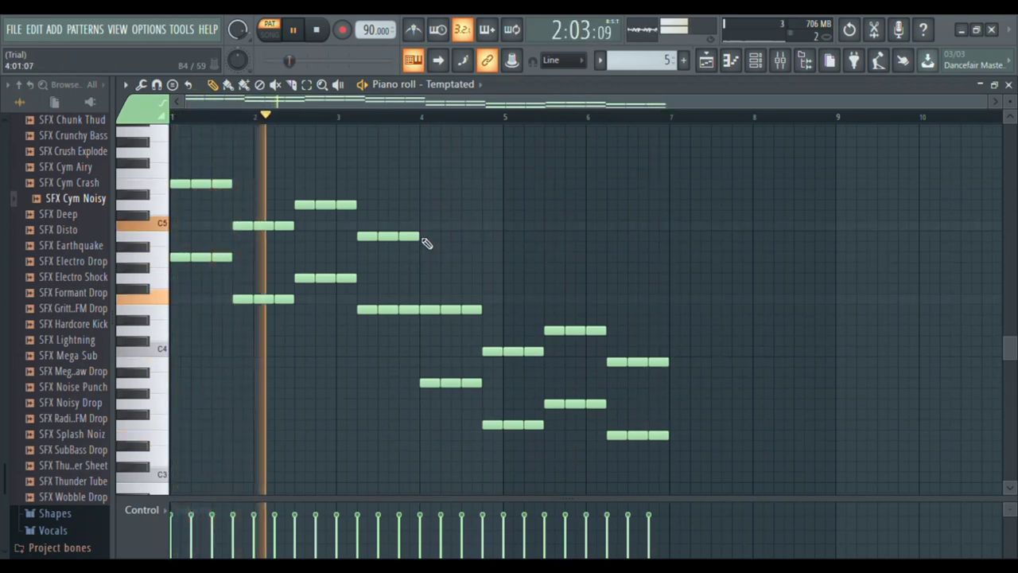
pyautogui.scroll(4, 421, 237)
pyautogui.scroll(1, 171, 276)
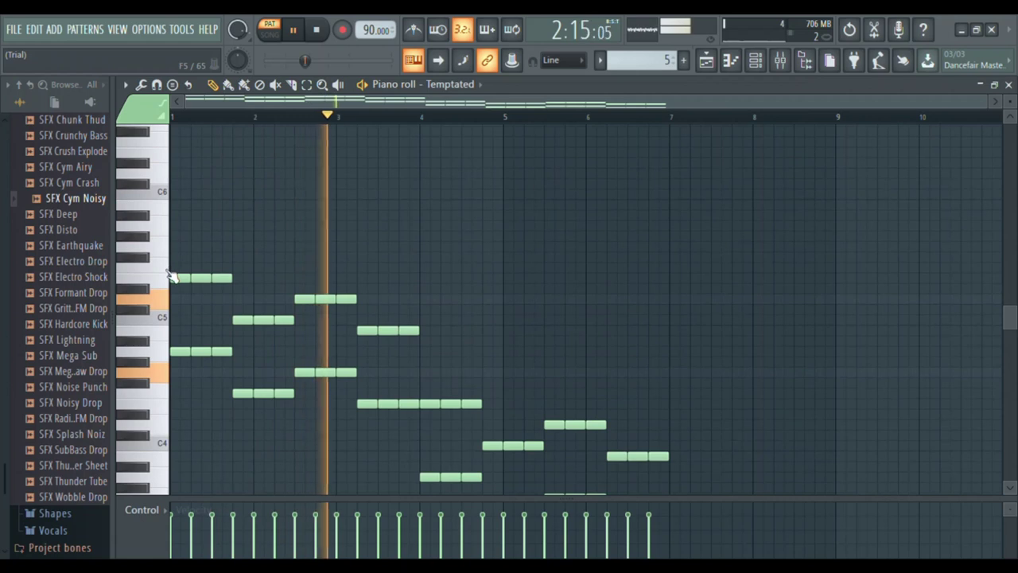
pyautogui.scroll(3, 171, 282)
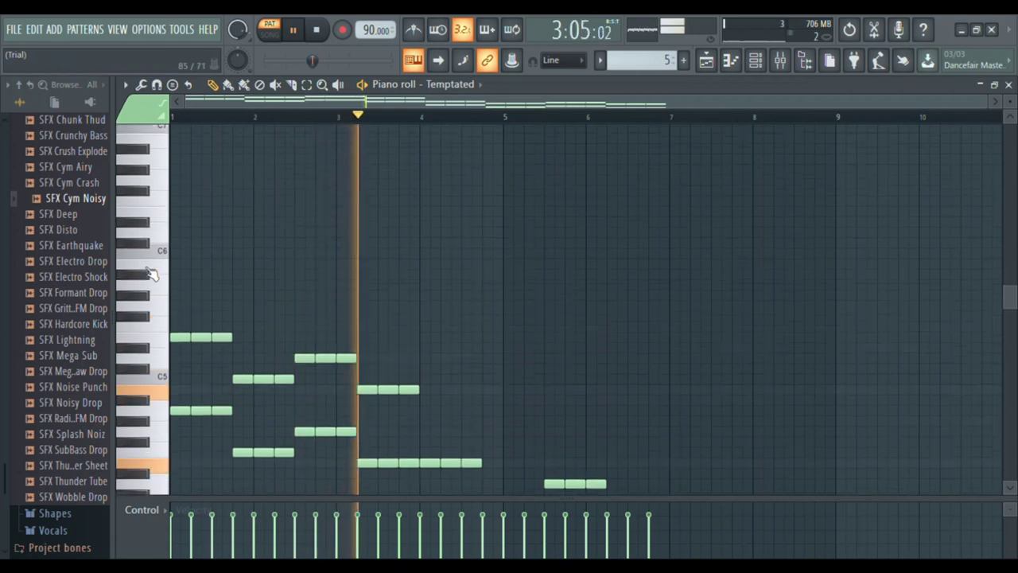
pyautogui.click(153, 220)
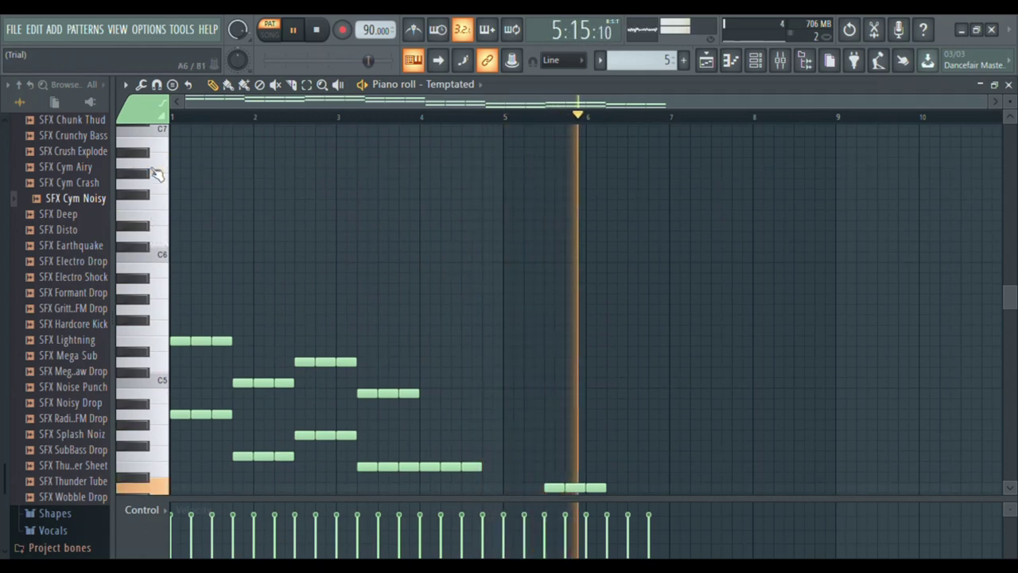
pyautogui.scroll(4, 157, 180)
pyautogui.scroll(-11, 157, 180)
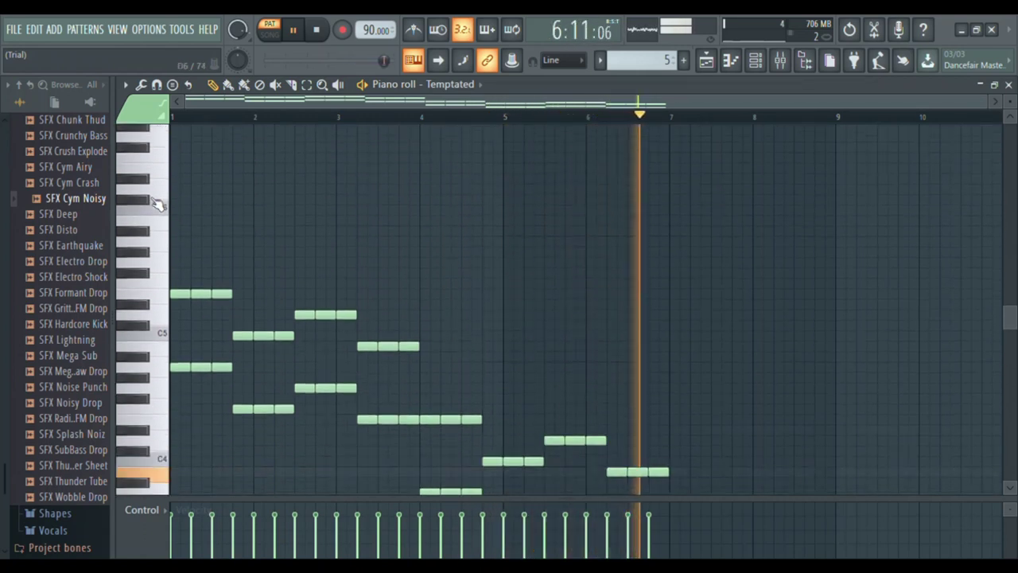
pyautogui.click(707, 62)
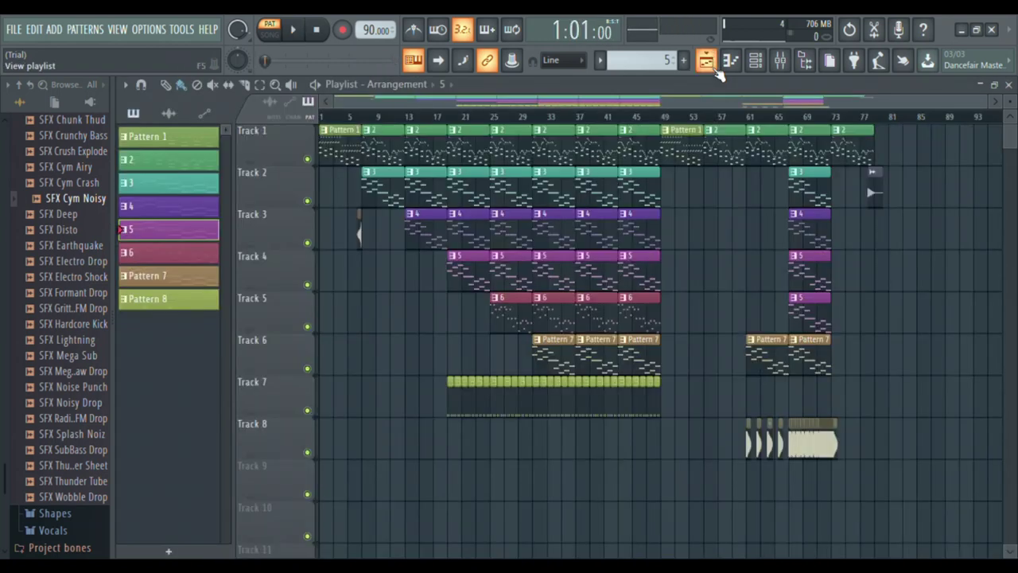
# Play pattern 6 and Pattern 7 in the piano roll one after the other, returning to the playlist after each
pyautogui.doubleClick(167, 256)
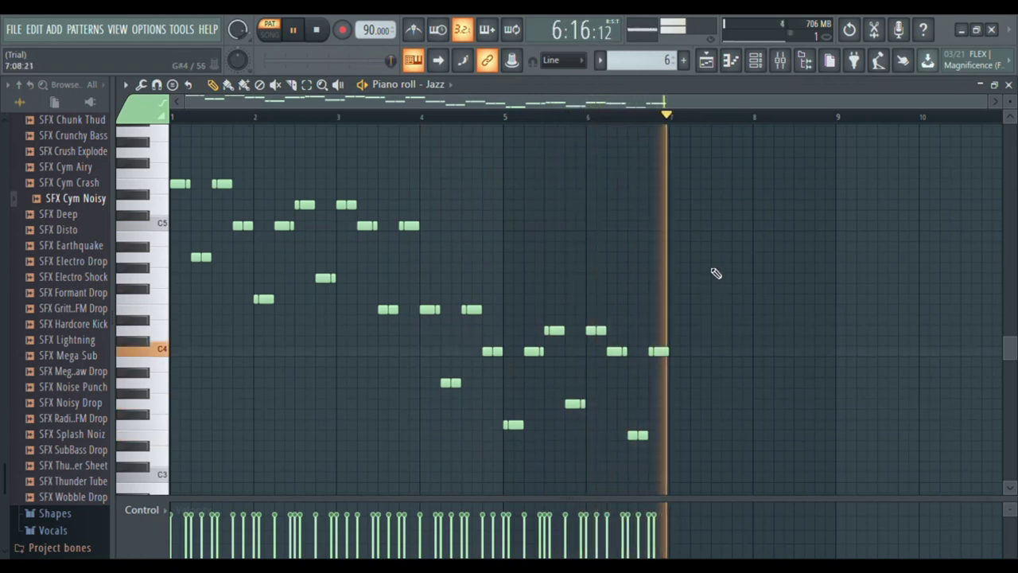
pyautogui.click(717, 69)
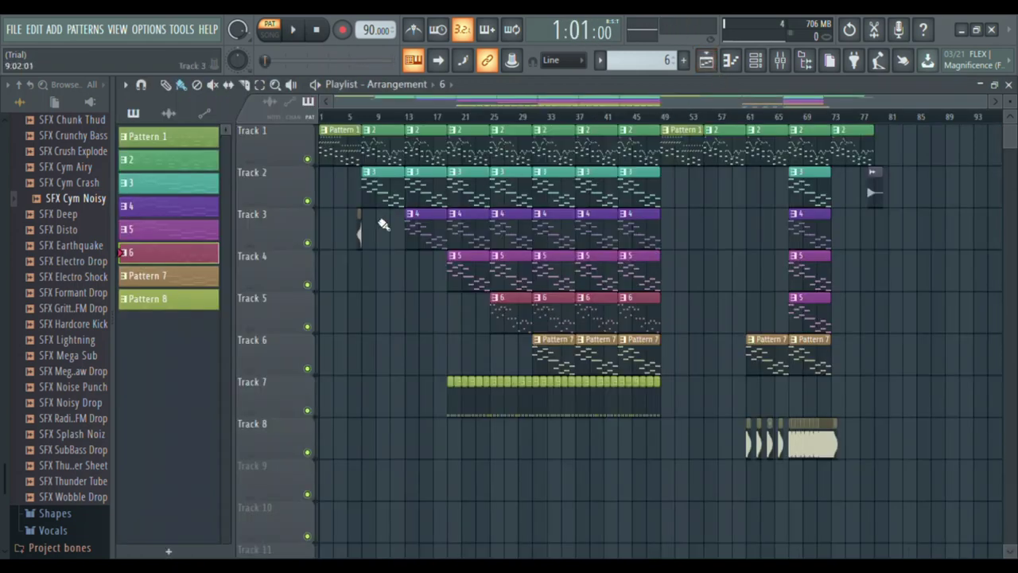
pyautogui.doubleClick(196, 284)
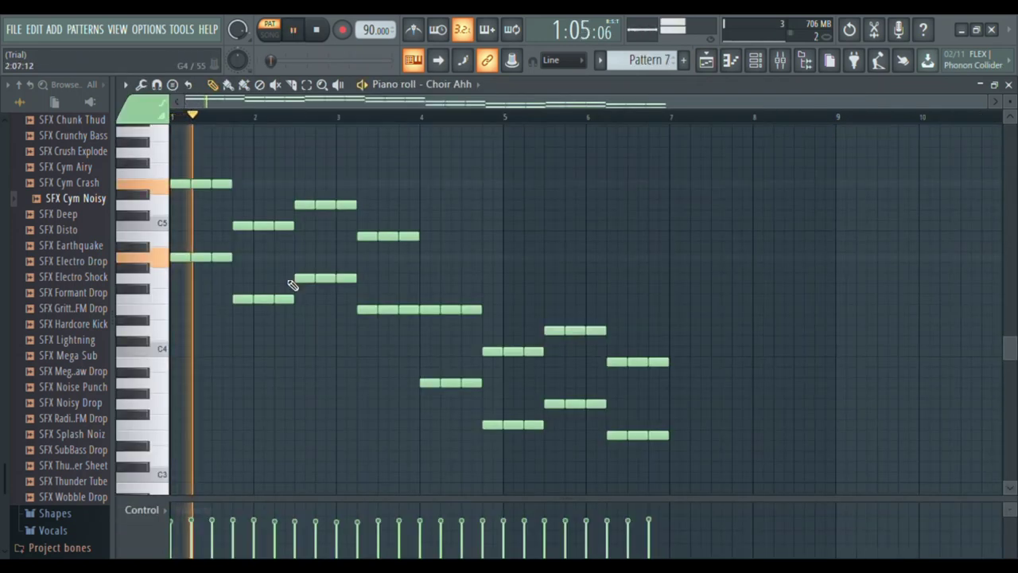
pyautogui.scroll(2, 294, 285)
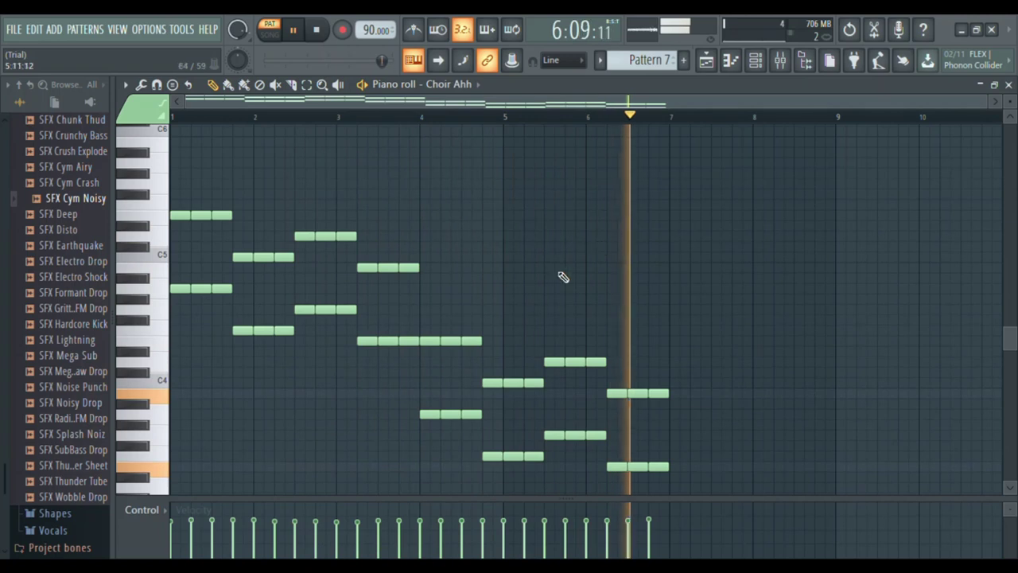
pyautogui.press('space')
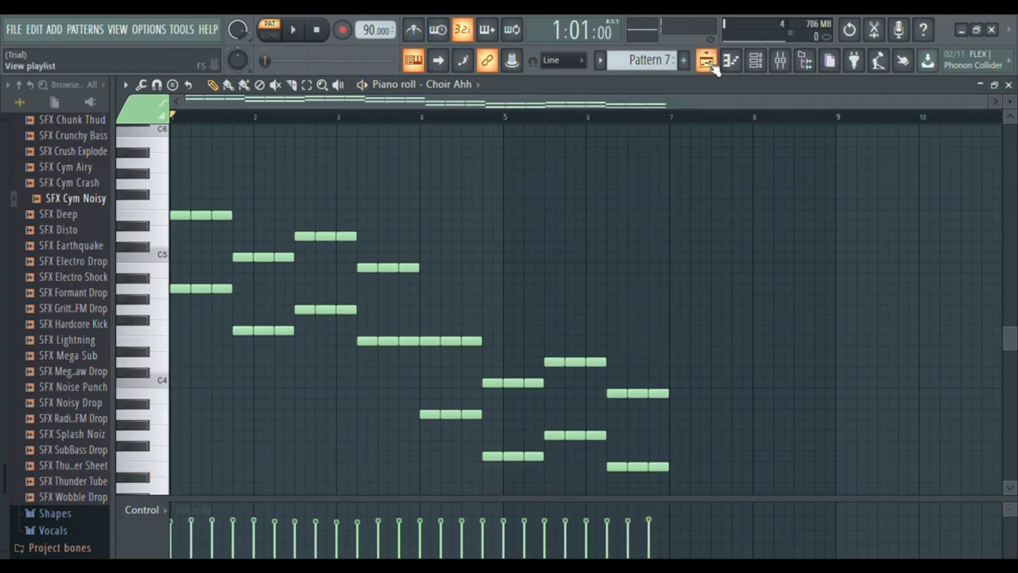
pyautogui.click(707, 62)
# Open the kick notes of Pattern 8 in the piano roll, play them, stop playback and return to the playlist
pyautogui.doubleClick(148, 301)
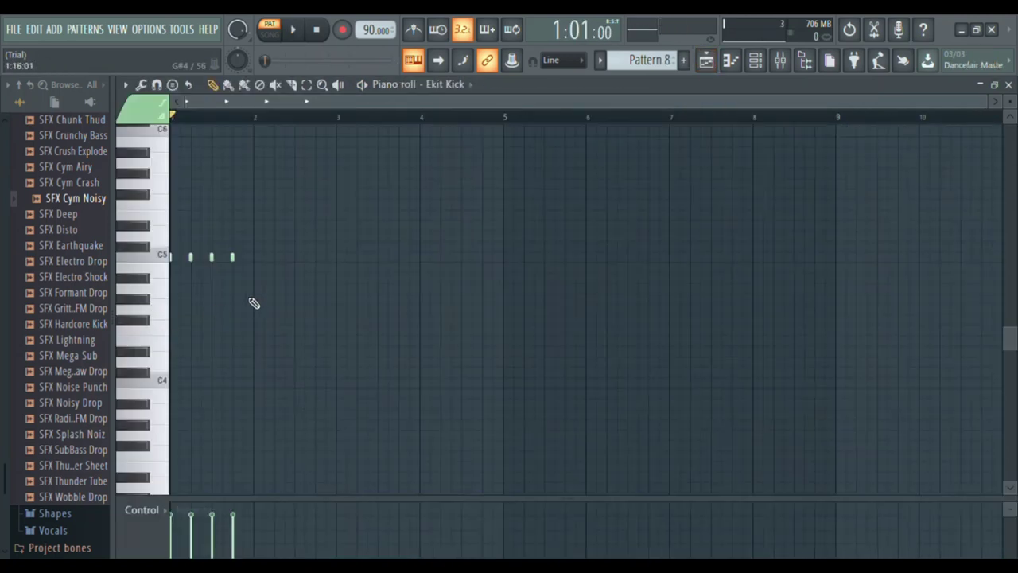
pyautogui.press('space')
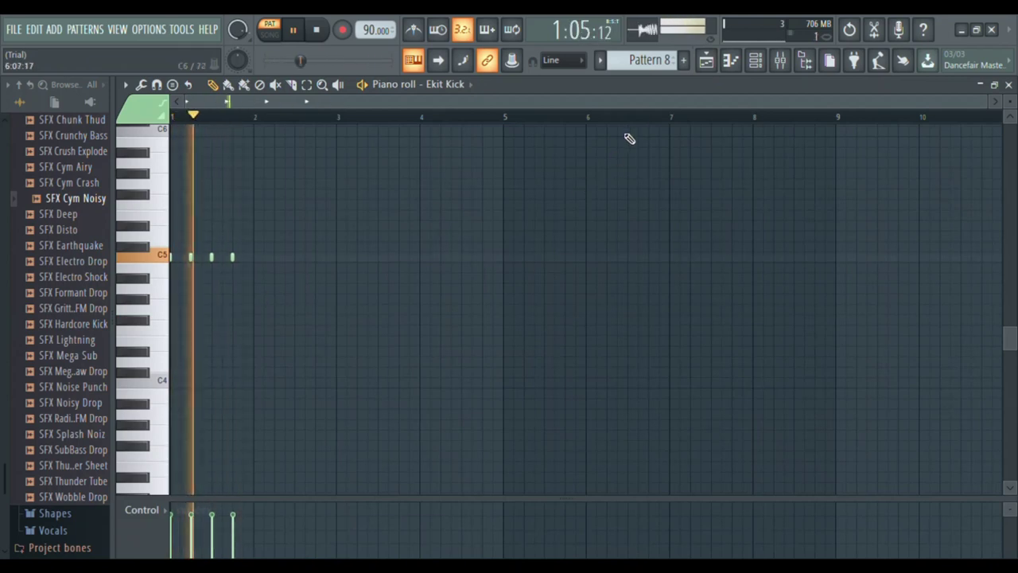
pyautogui.press('space')
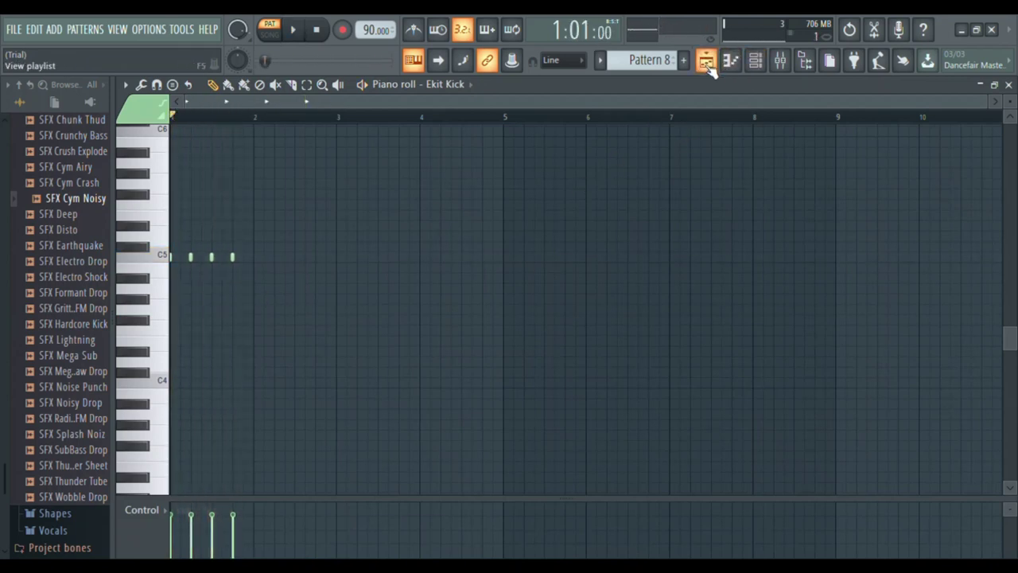
pyautogui.click(706, 61)
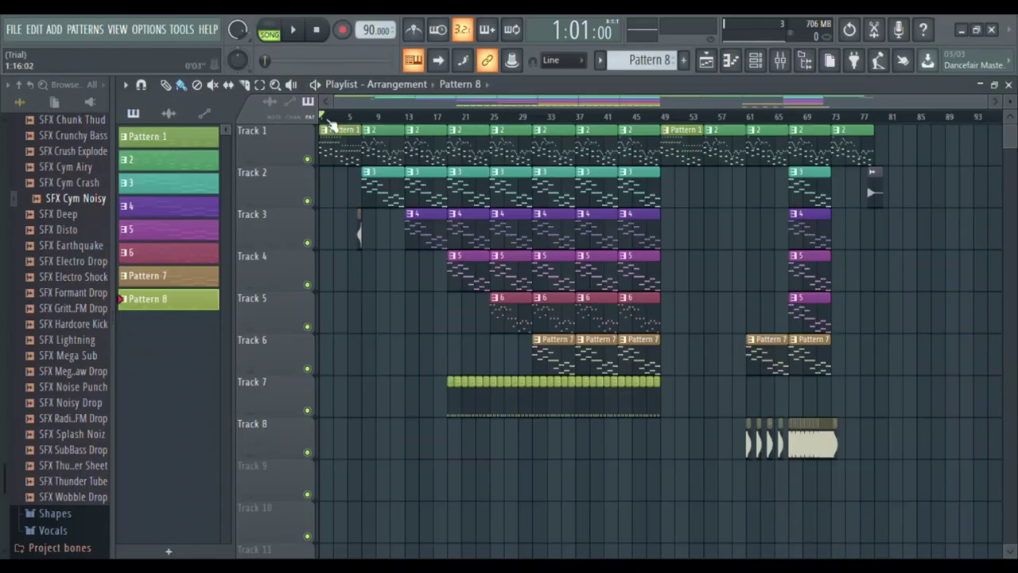
# Play the song from bar 1 and follow the opening section of the arrangement, where patterns 1, 2 and 3 play
pyautogui.keyDown('ctrl'); pyautogui.scroll(6, 338, 205); pyautogui.keyUp('ctrl')
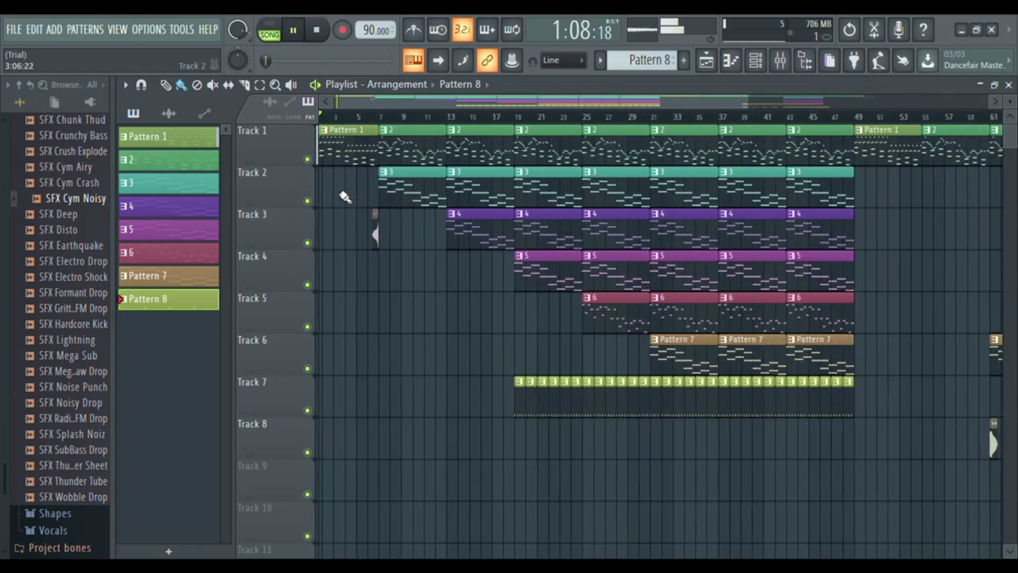
pyautogui.moveTo(445, 106); pyautogui.dragTo(363, 102)
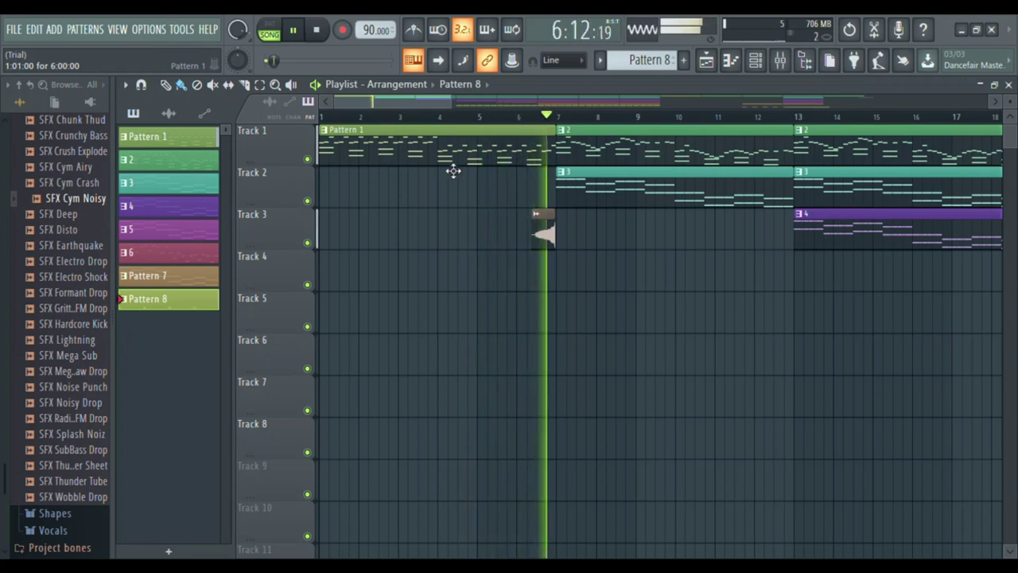
pyautogui.scroll(-1, 382, 217)
pyautogui.scroll(-2, 385, 221)
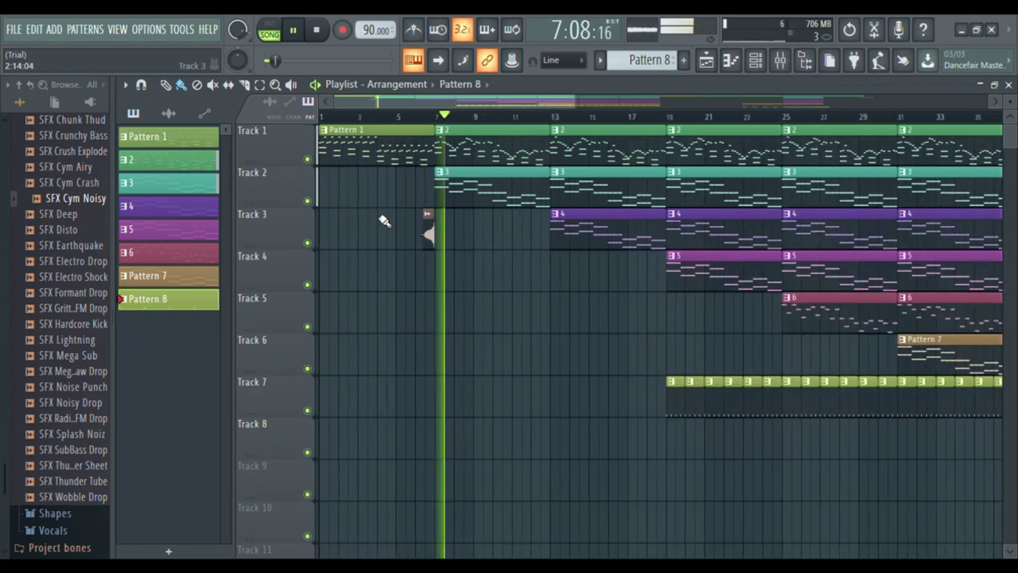
pyautogui.scroll(-4, 411, 225)
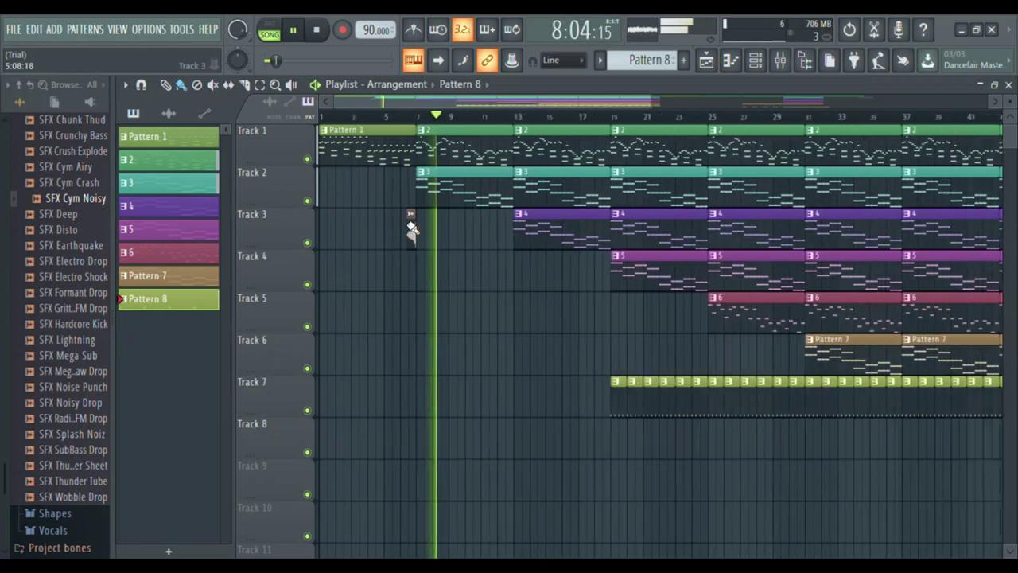
pyautogui.scroll(5, 411, 224)
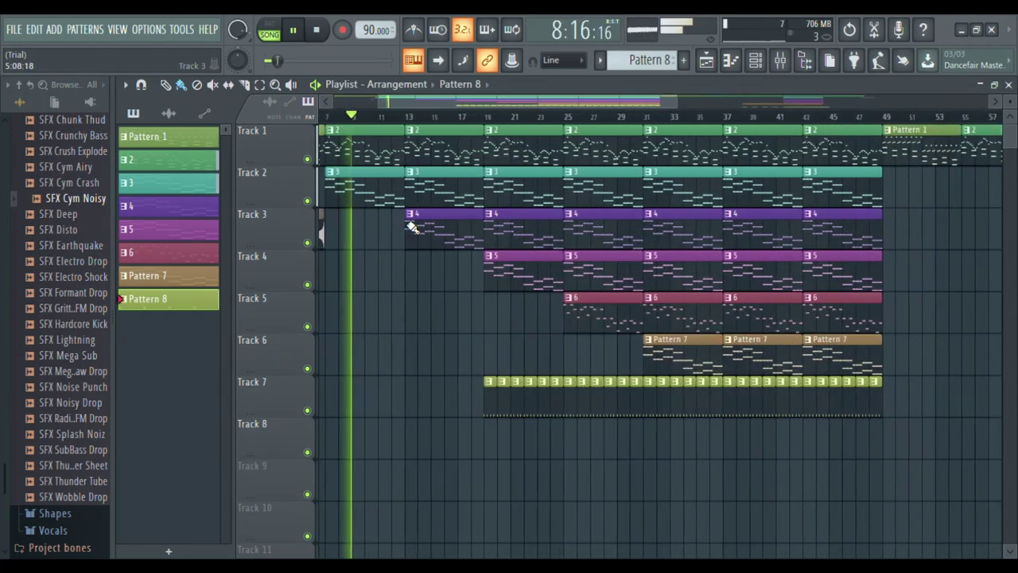
pyautogui.moveTo(495, 104); pyautogui.dragTo(460, 106)
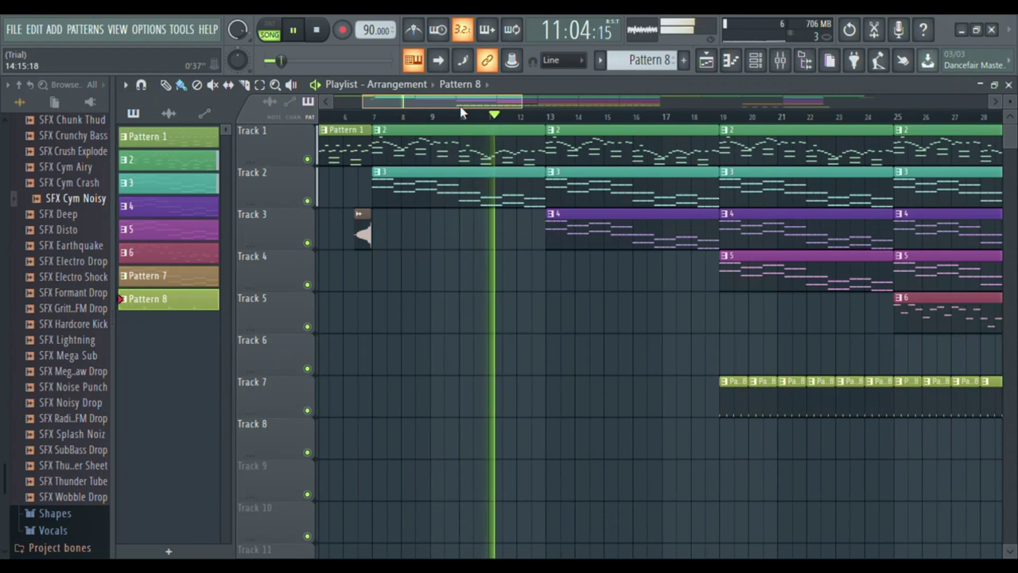
# Follow the song playback through the middle section, examining how pattern 4, pattern 5 and the Pattern 8 kicks layer in on their tracks
pyautogui.moveTo(460, 106); pyautogui.dragTo(517, 103)
pyautogui.scroll(2, 459, 197)
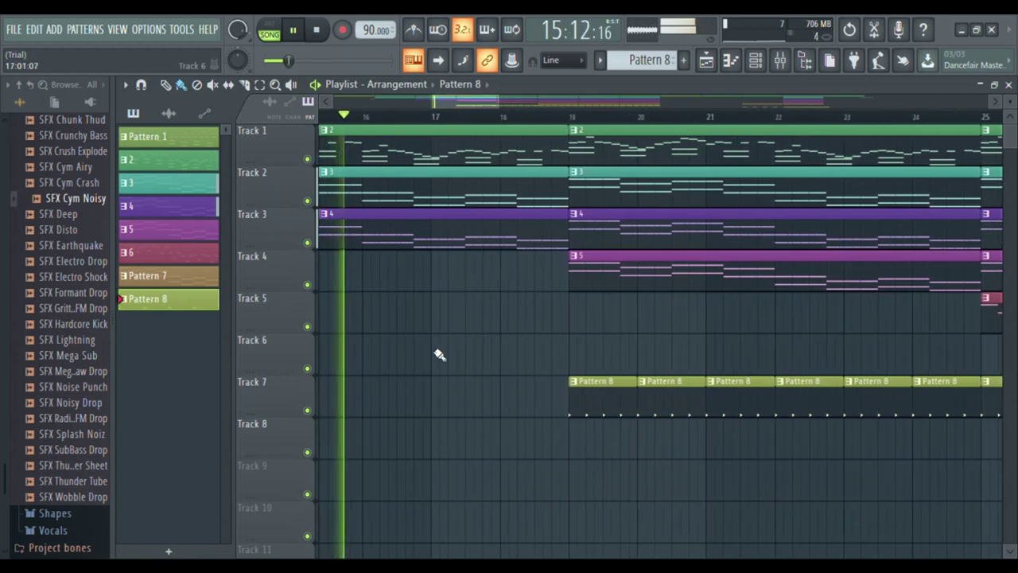
pyautogui.scroll(-3, 438, 354)
pyautogui.scroll(4, 493, 350)
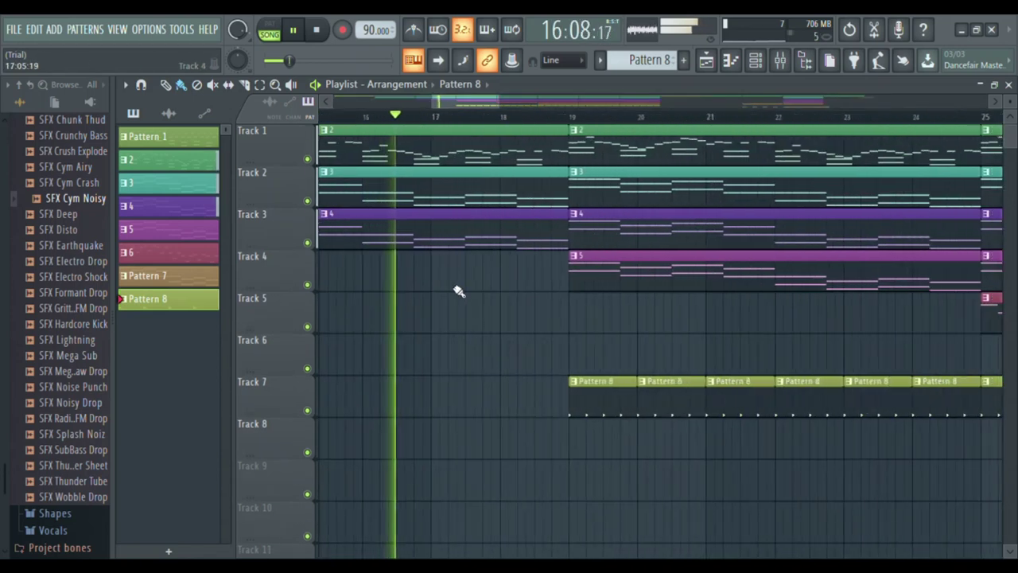
pyautogui.click(571, 99)
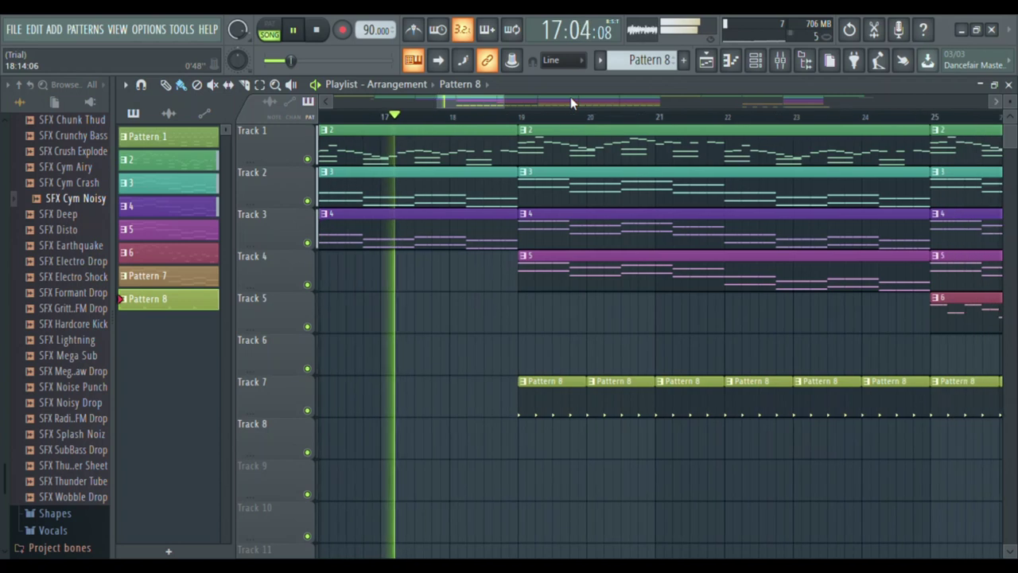
pyautogui.click(571, 99)
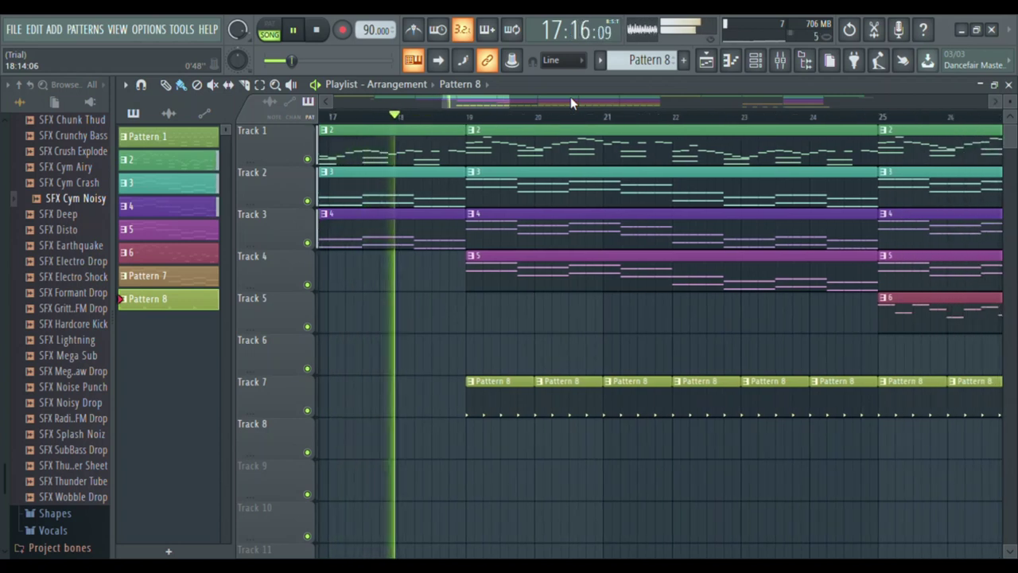
pyautogui.click(570, 99)
pyautogui.click(571, 99)
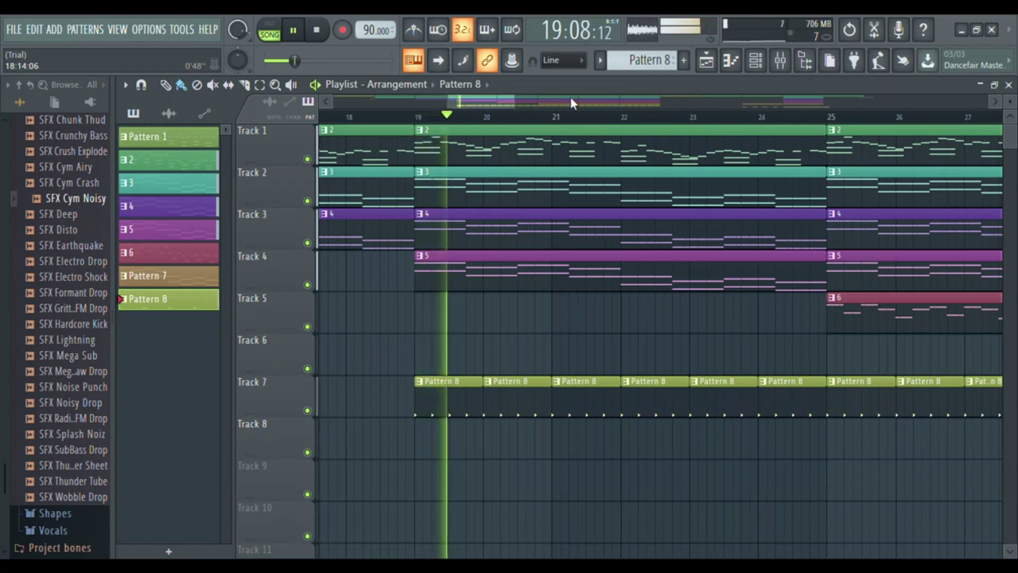
pyautogui.click(570, 98)
pyautogui.click(571, 99)
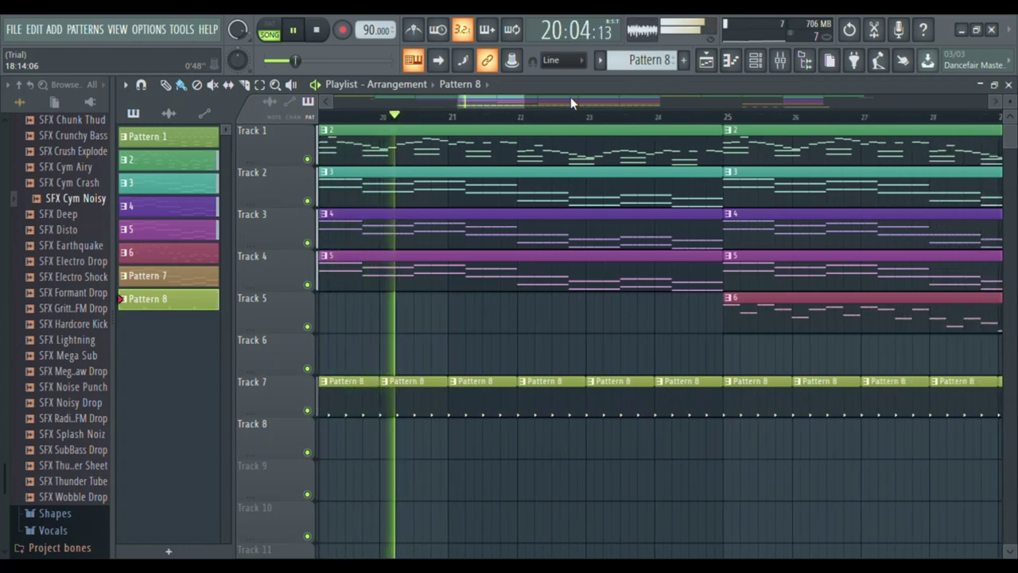
pyautogui.click(571, 99)
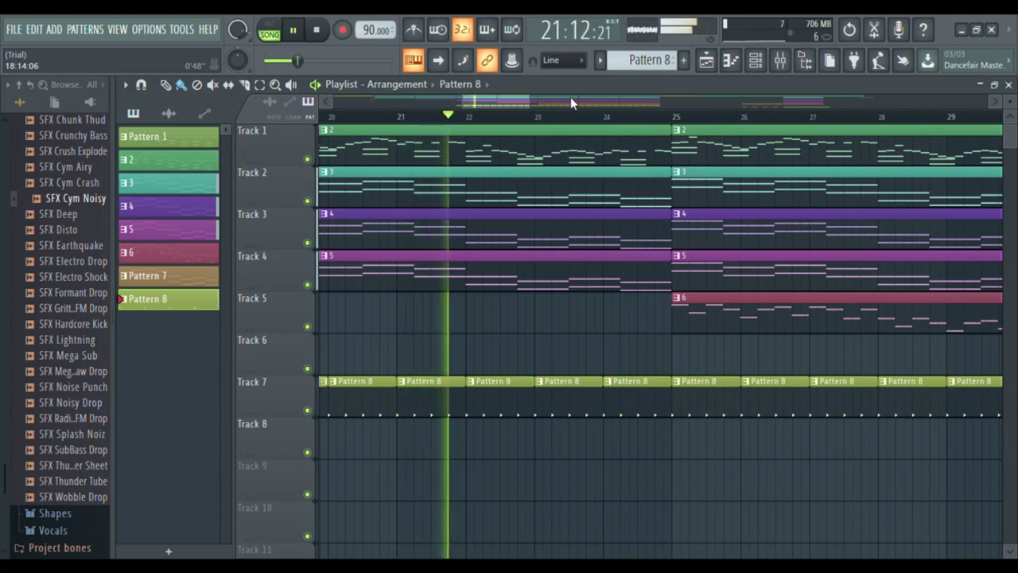
pyautogui.click(571, 98)
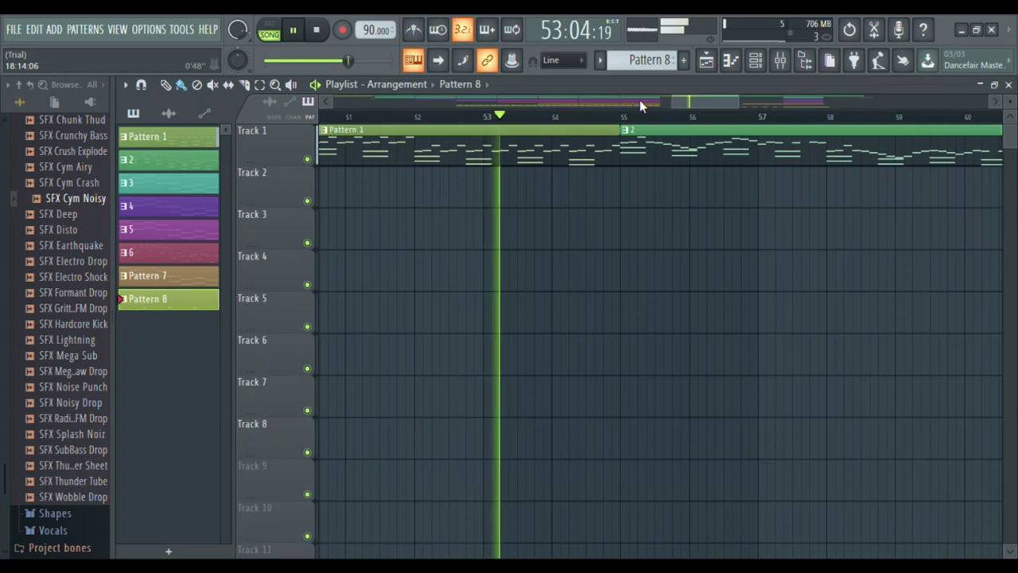
# Examine the second half of the arrangement during playback, from the returning Pattern 1 to the closing SFX Cym Noisy clip
pyautogui.keyDown('ctrl'); pyautogui.rightClick(629, 240); pyautogui.keyUp('ctrl')
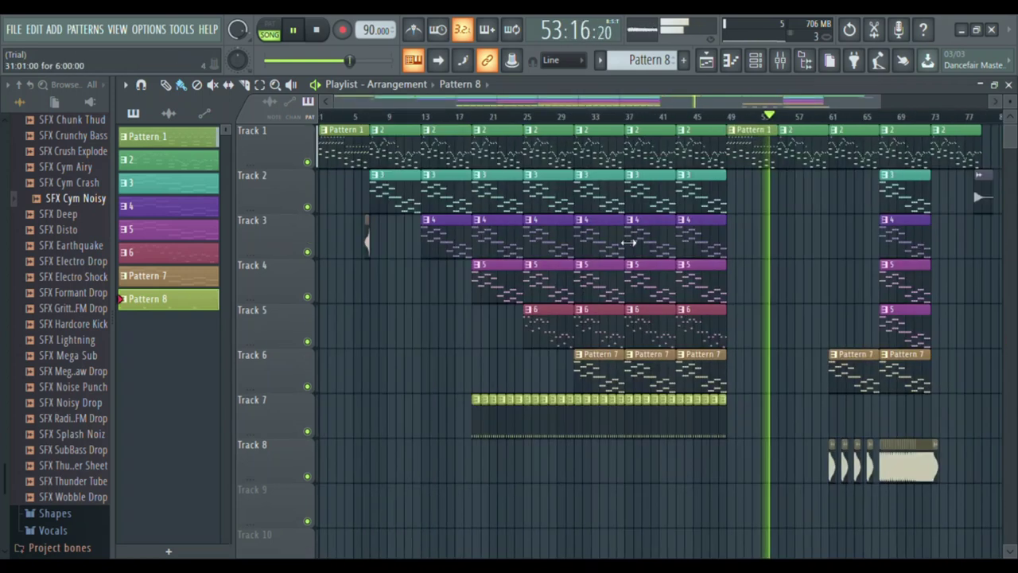
pyautogui.scroll(5, 744, 221)
pyautogui.moveTo(648, 104); pyautogui.dragTo(749, 107)
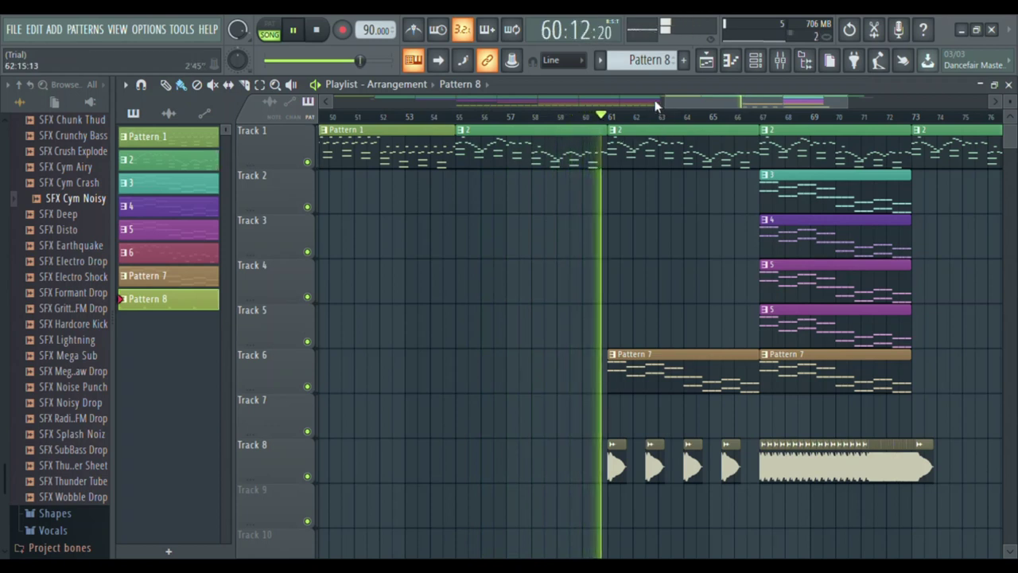
pyautogui.hscroll(3, 657, 105)
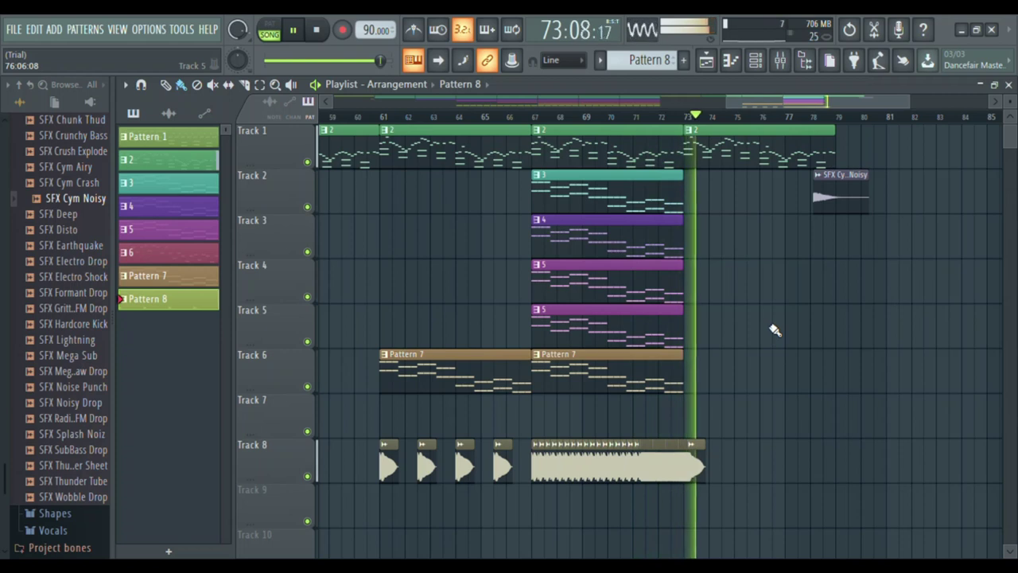
pyautogui.scroll(4, 814, 199)
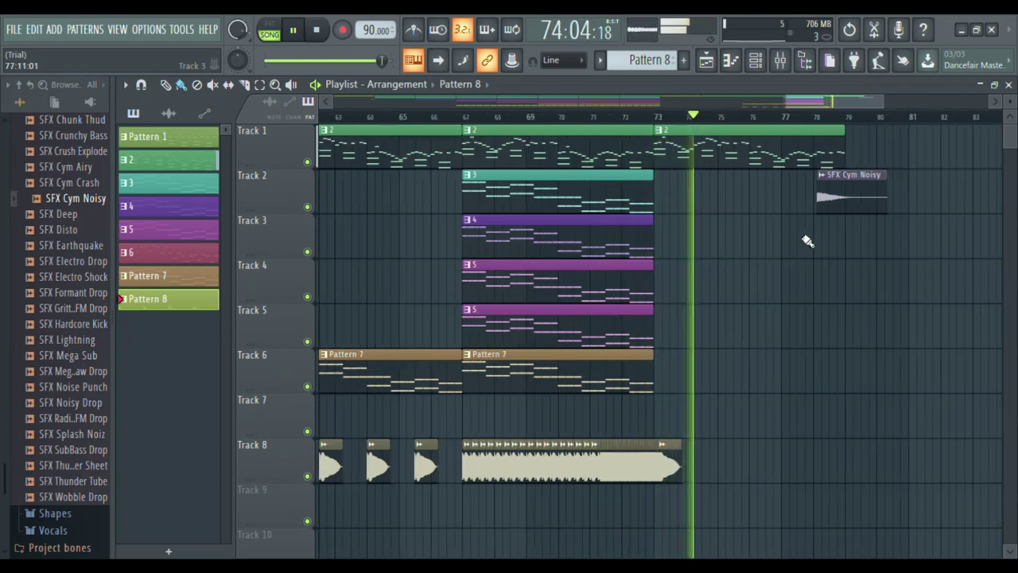
pyautogui.scroll(-3, 722, 99)
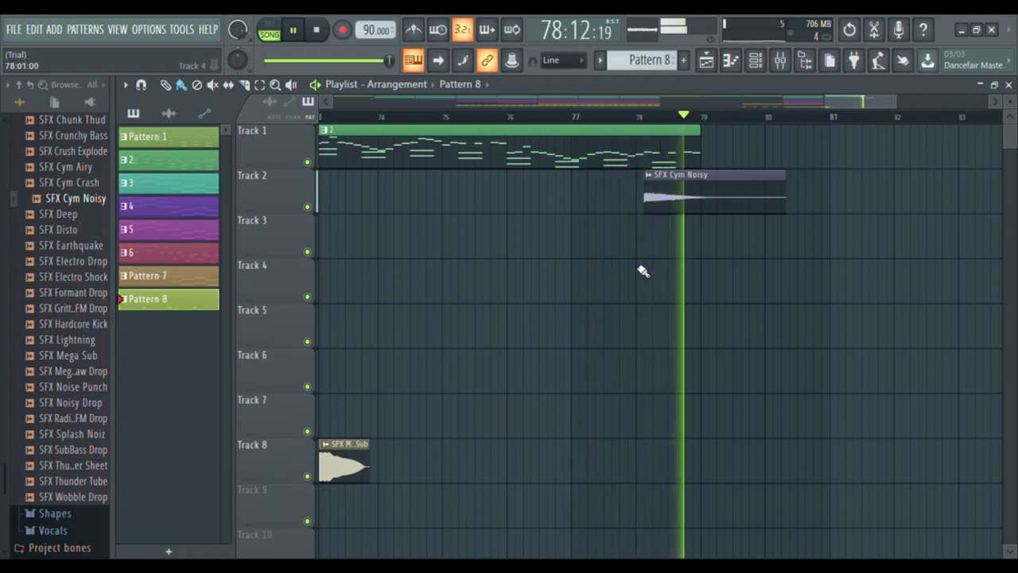
# Bring the whole arrangement into view across all eight used tracks while the song plays again from the beginning
pyautogui.scroll(-4, 666, 252)
pyautogui.scroll(-5, 602, 296)
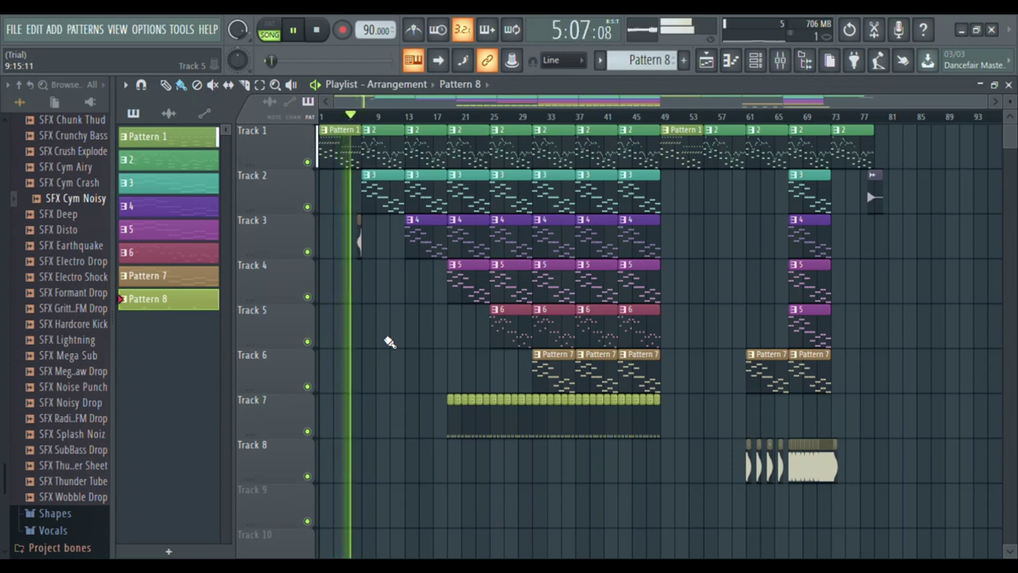
pyautogui.scroll(2, 448, 289)
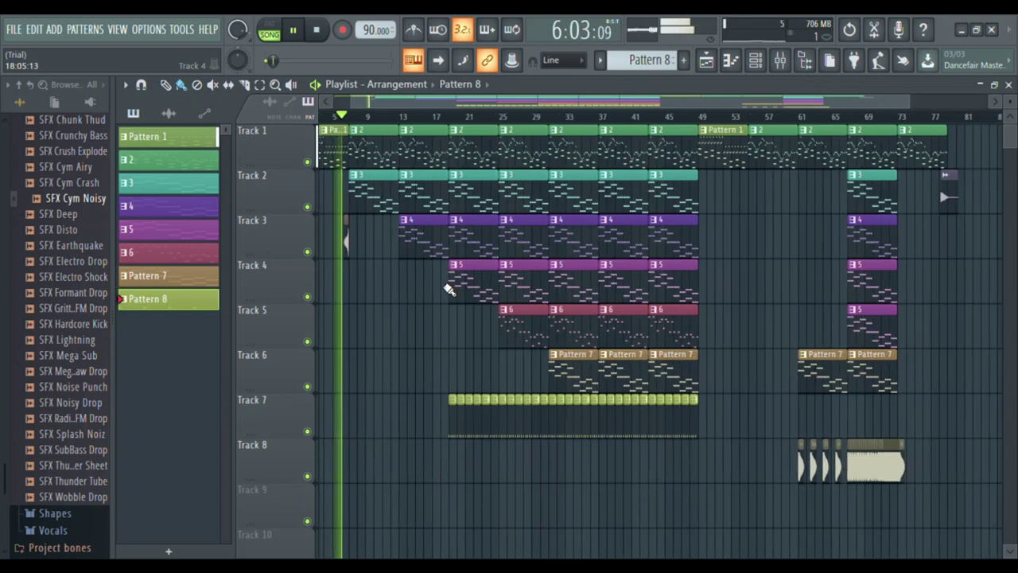
pyautogui.scroll(-1, 448, 288)
pyautogui.scroll(1, 448, 289)
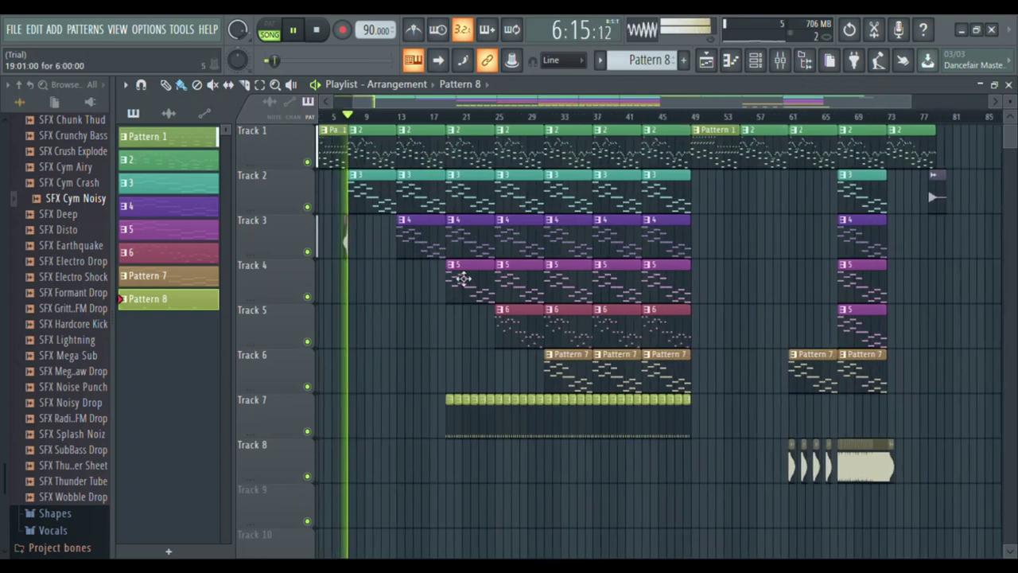
pyautogui.moveTo(579, 104); pyautogui.dragTo(550, 104)
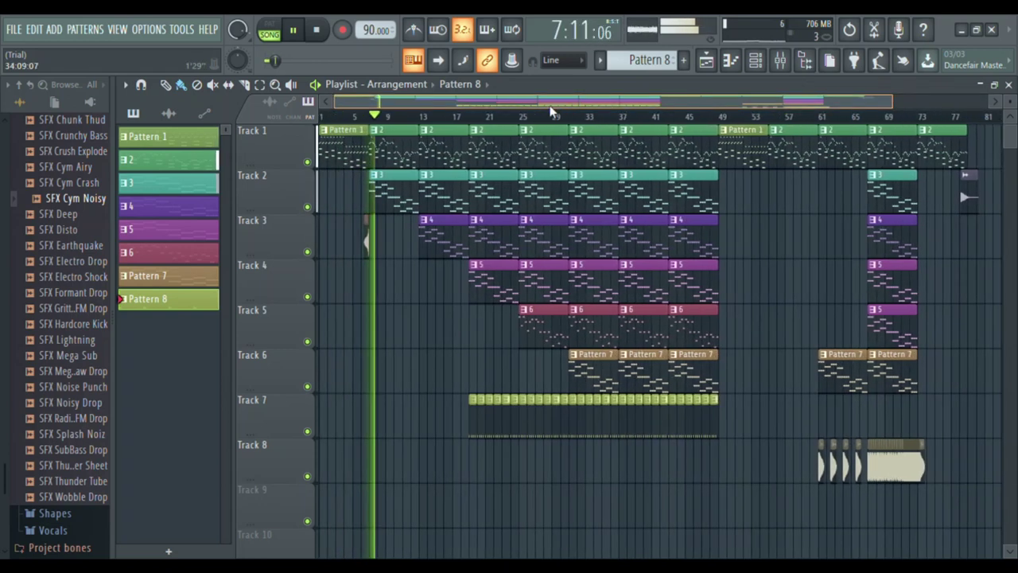